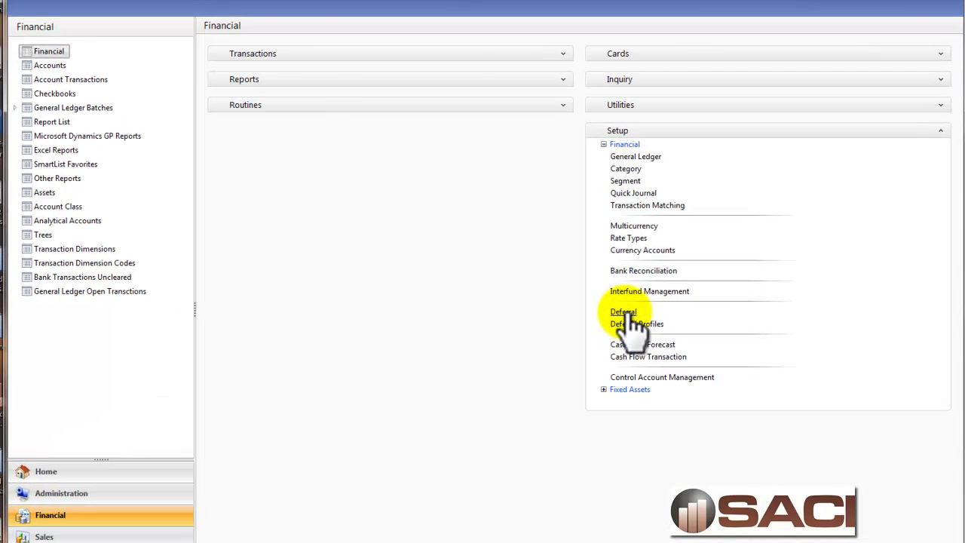
# - Review Deferral Setup: Balance Sheet posting for sales and purchasing, with Days In Period as the default method
pyautogui.click(600, 306)
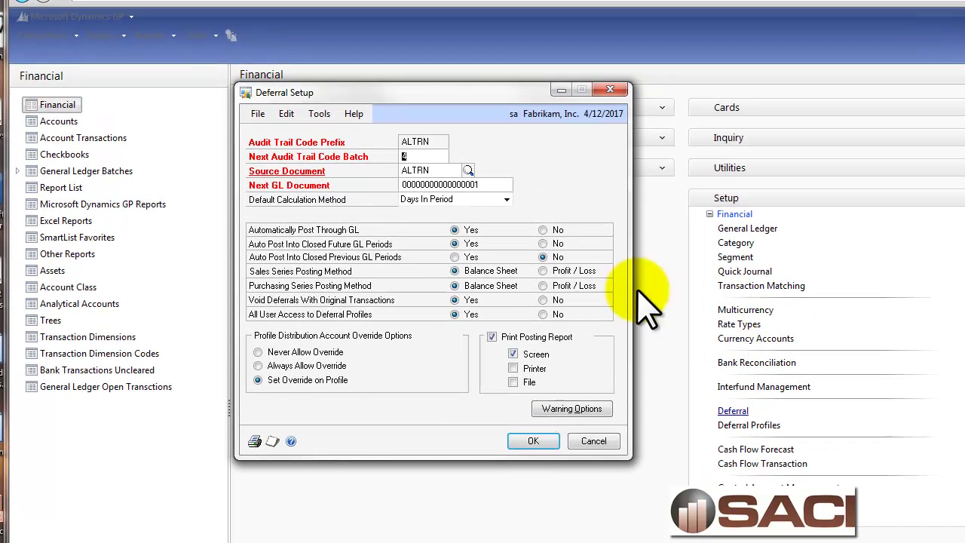
pyautogui.click(441, 170)
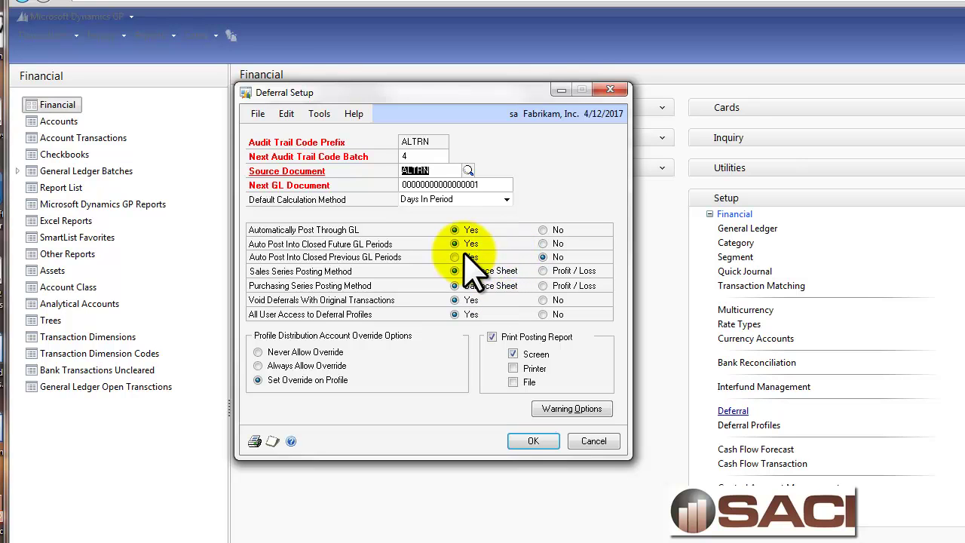
pyautogui.click(443, 244)
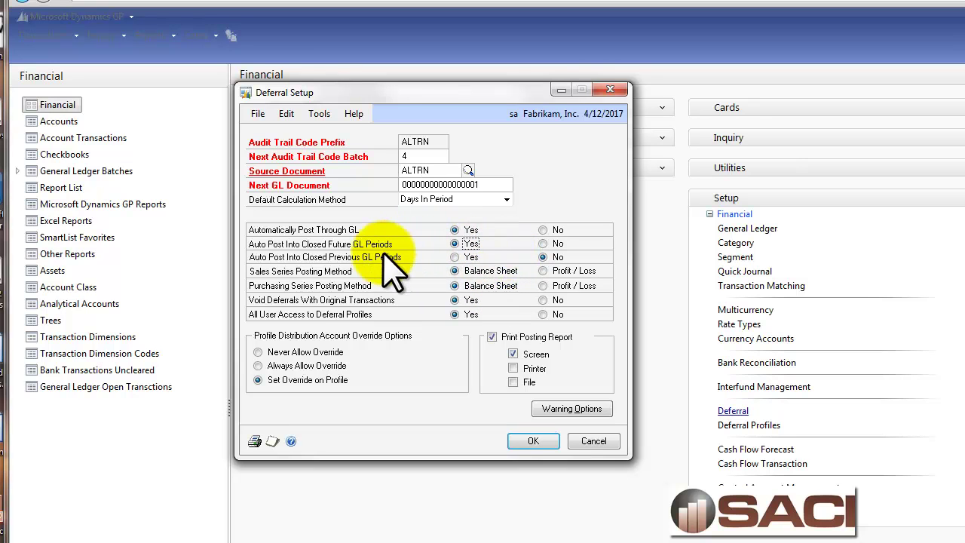
pyautogui.click(443, 230)
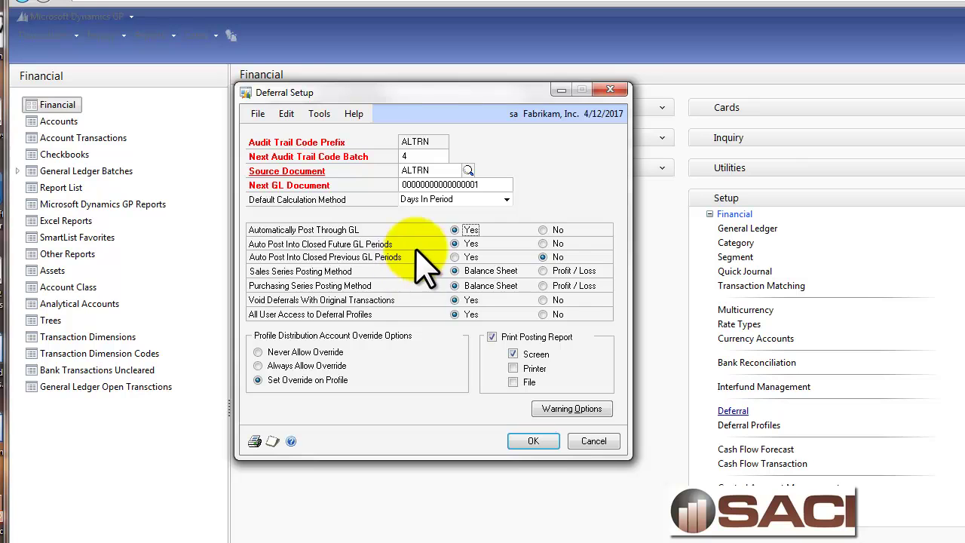
pyautogui.press('Tab')
pyautogui.press('Tab')
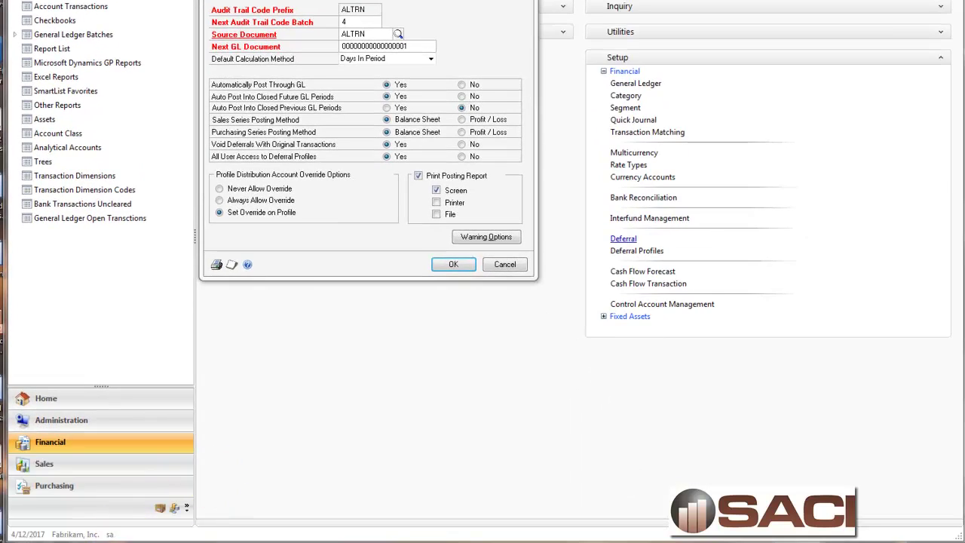
pyautogui.click(226, 520)
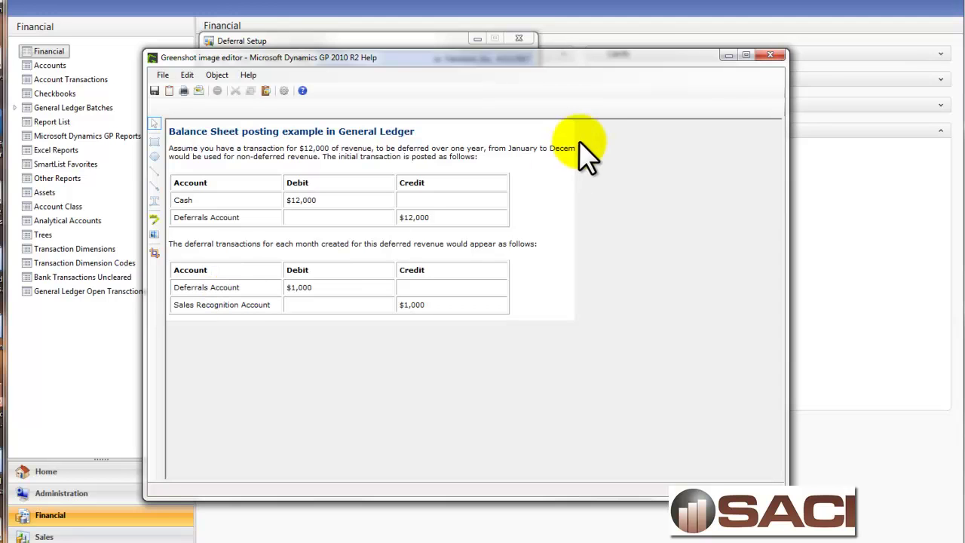
pyautogui.click(731, 56)
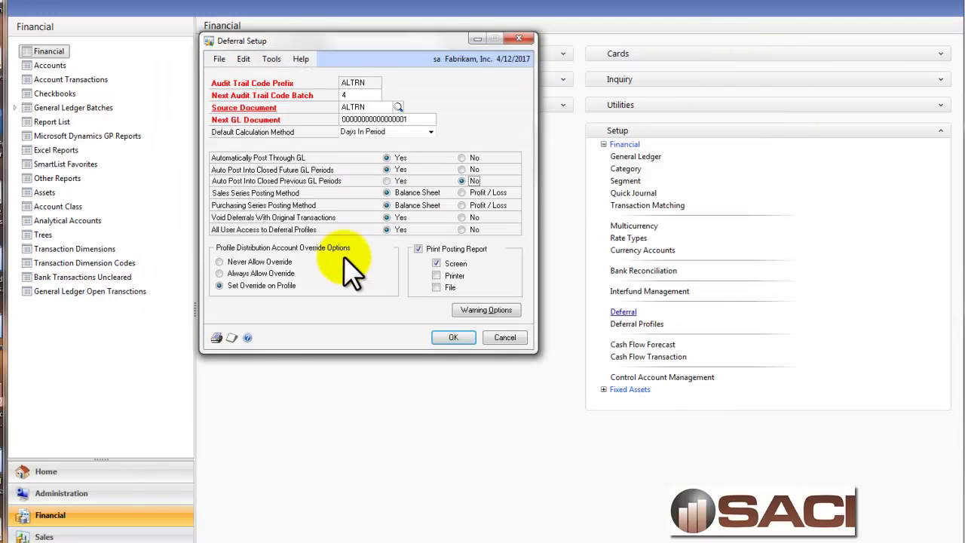
pyautogui.click(398, 107)
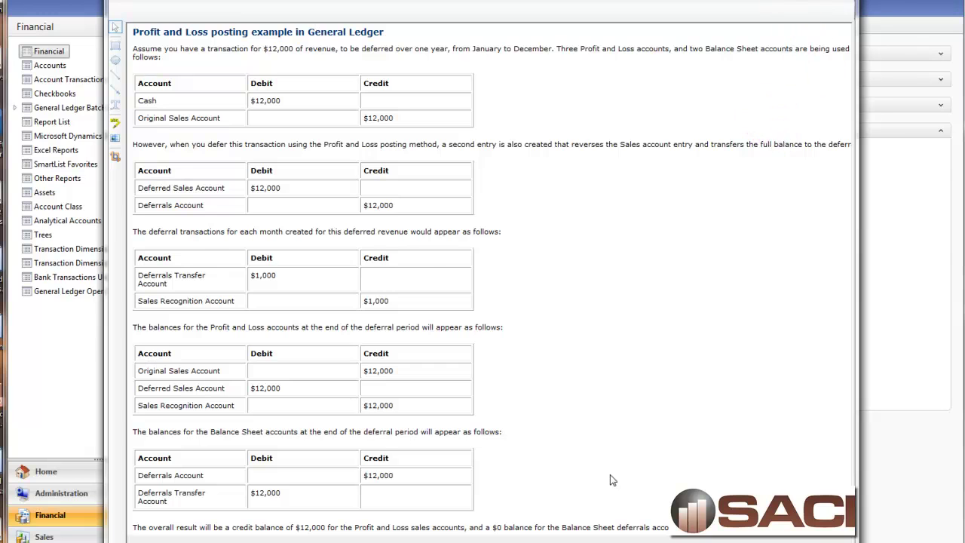
pyautogui.click(810, 2)
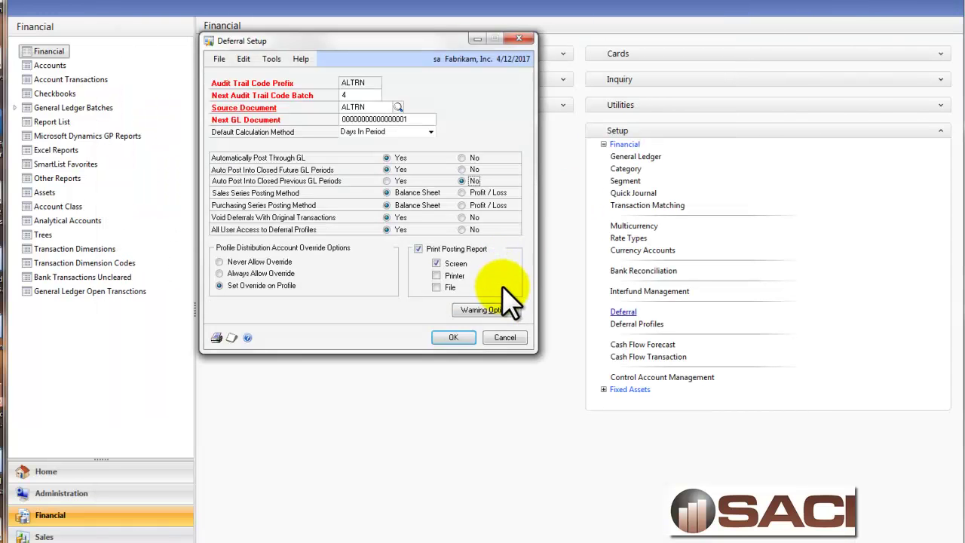
# - Load the REVENUE deferral profile, change its calculation method to Equal Per Period, and save it
pyautogui.click(453, 337)
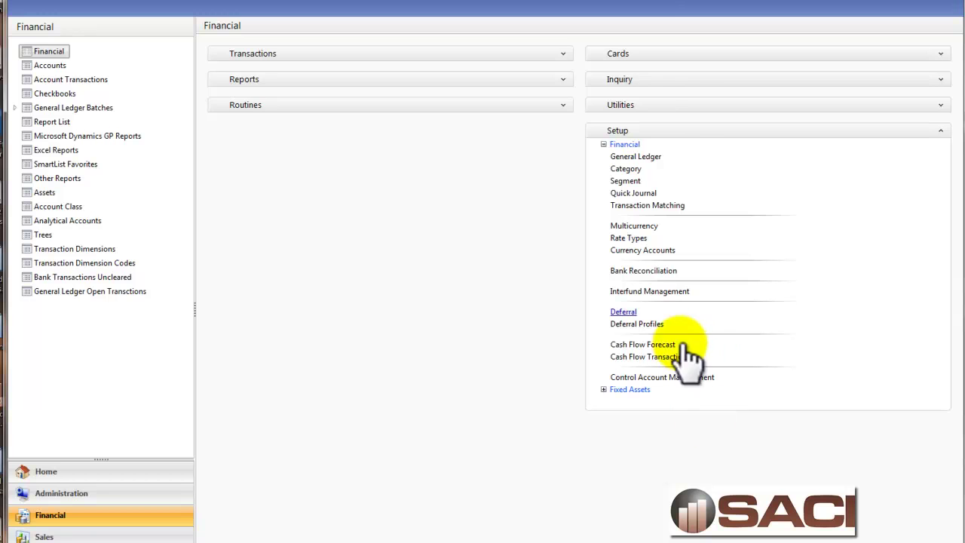
pyautogui.click(640, 323)
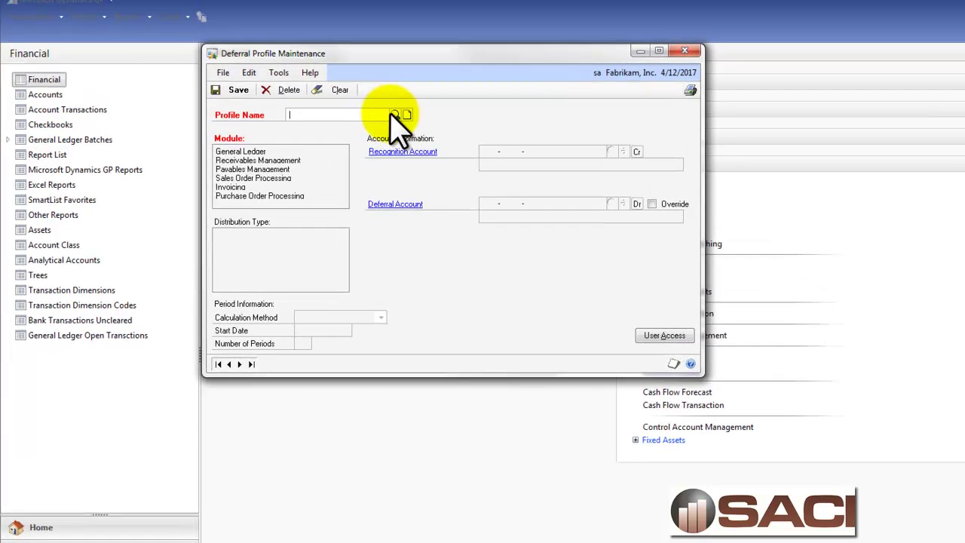
pyautogui.click(379, 83)
pyautogui.doubleClick(290, 178)
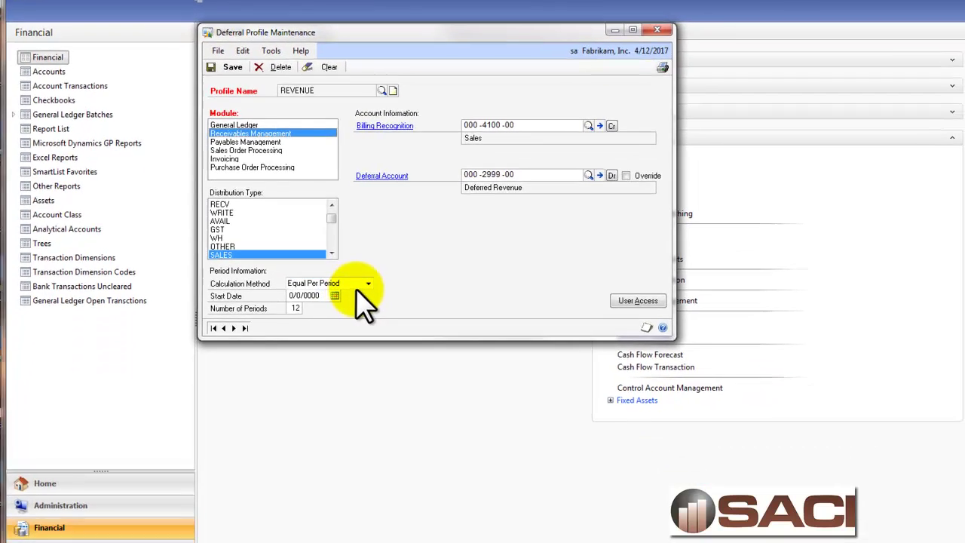
pyautogui.click(392, 389)
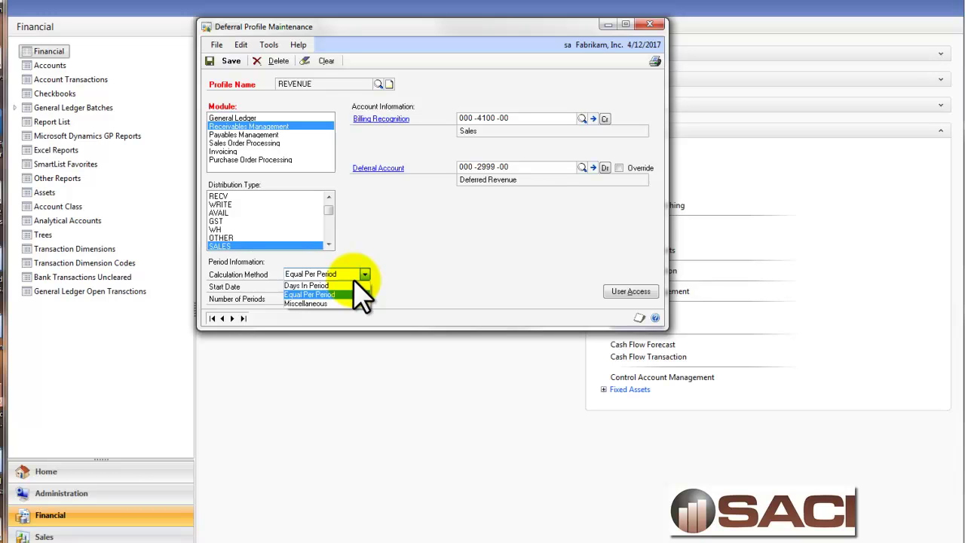
pyautogui.click(354, 294)
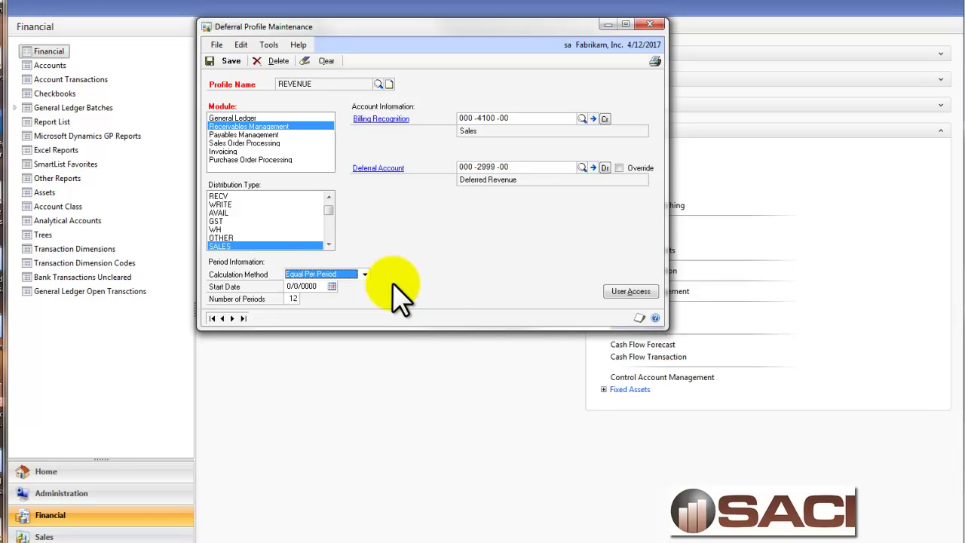
pyautogui.click(229, 61)
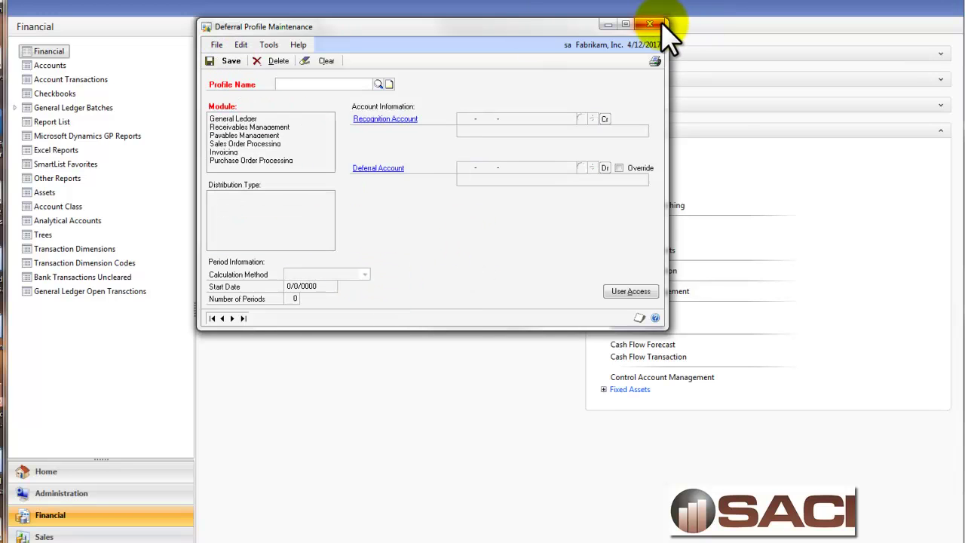
# - Start a new receivables sales invoice with the next document number and choose its customer
pyautogui.click(649, 24)
pyautogui.click(76, 534)
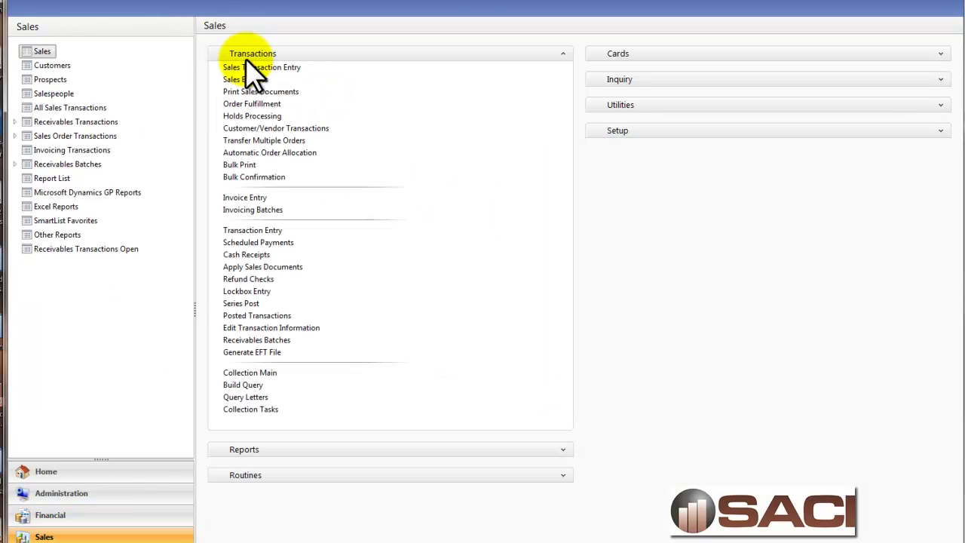
pyautogui.click(267, 233)
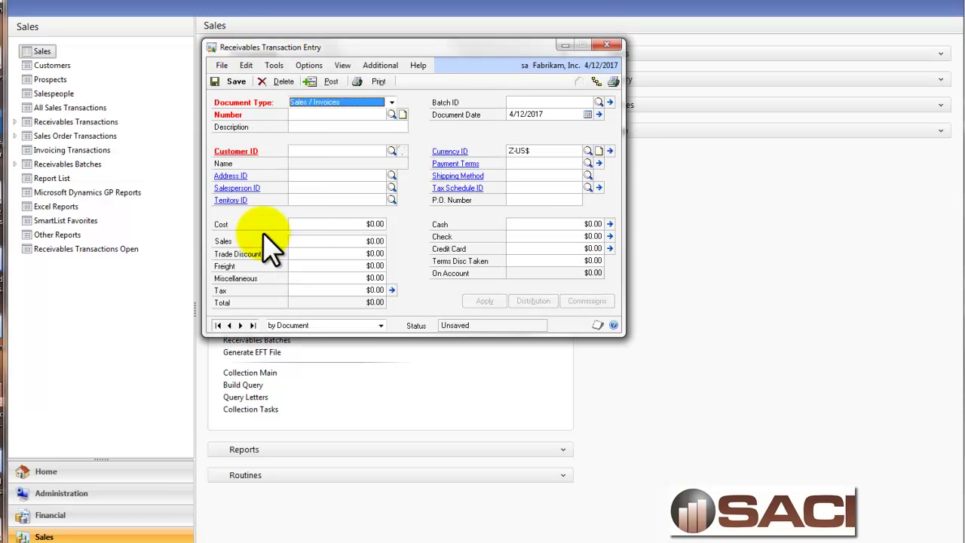
pyautogui.click(343, 117)
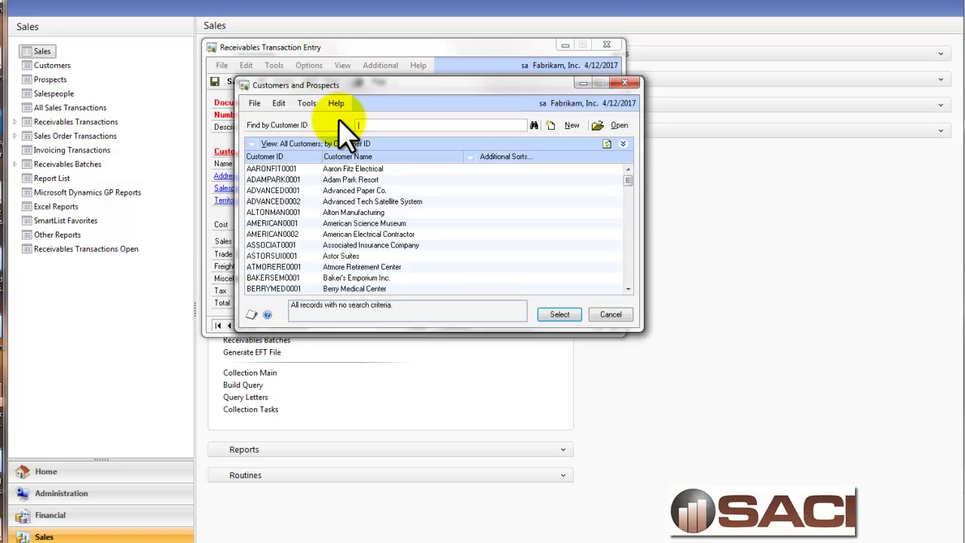
pyautogui.doubleClick(343, 170)
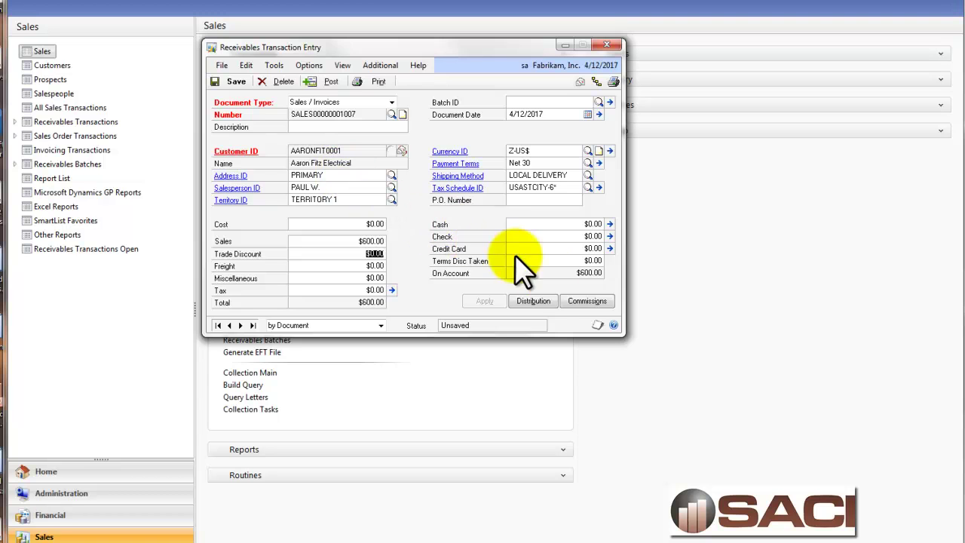
# - Show the invoice's GL distribution lines with account descriptions
pyautogui.click(533, 300)
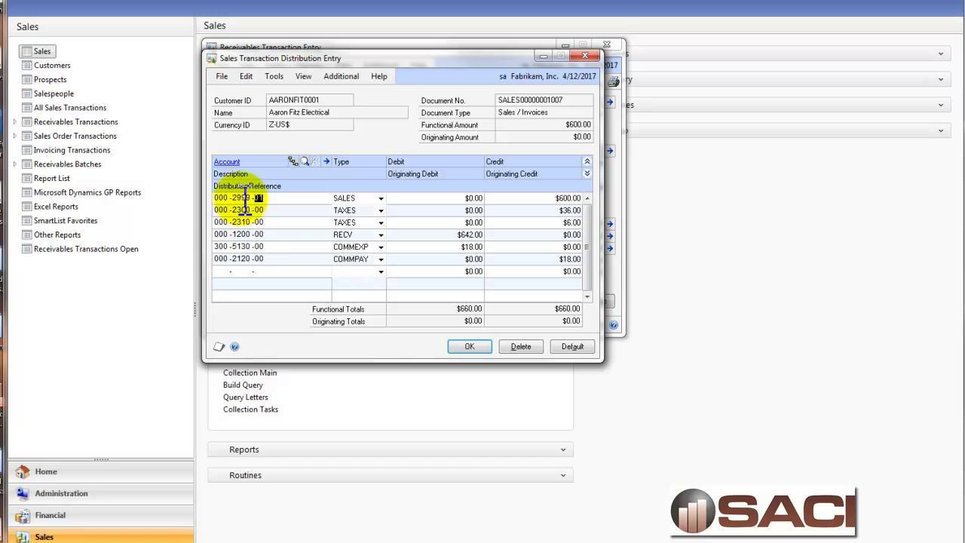
pyautogui.press('Tab')
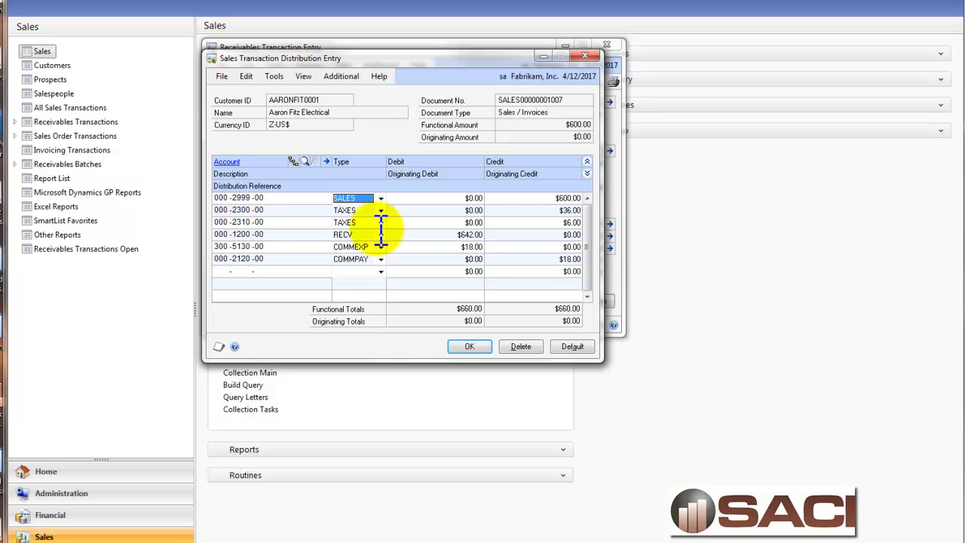
pyautogui.click(587, 174)
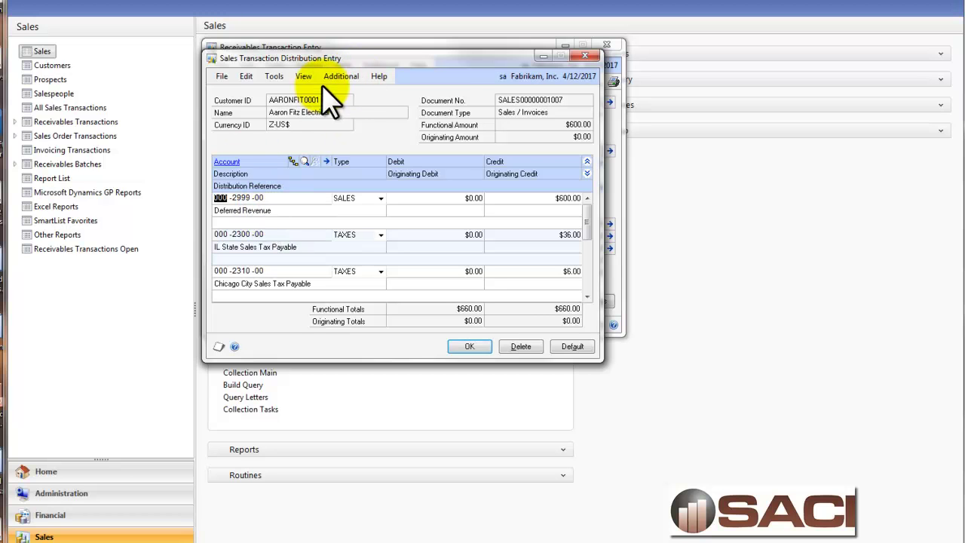
# - Check deferral entry for the $600 sales line, then bring up Deferral Profile Selection
pyautogui.click(343, 77)
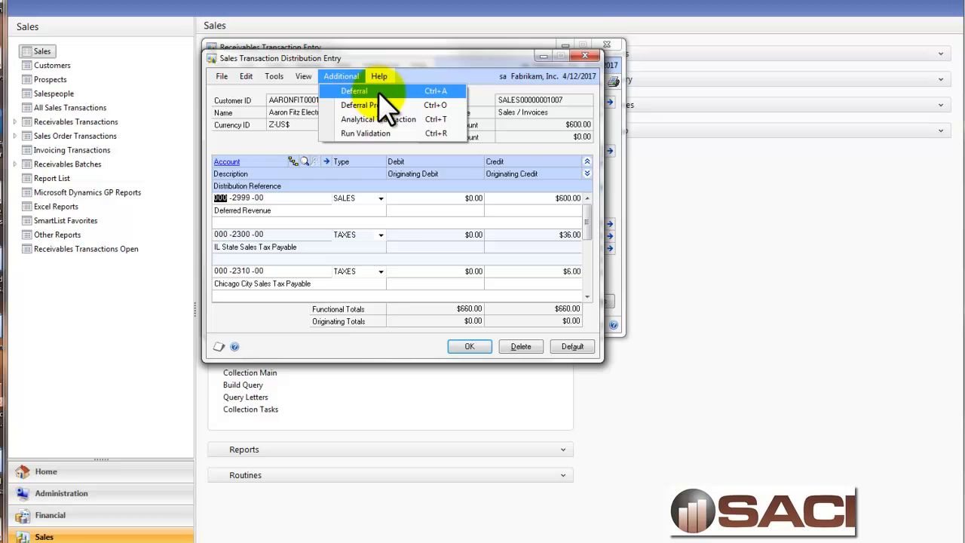
pyautogui.click(378, 92)
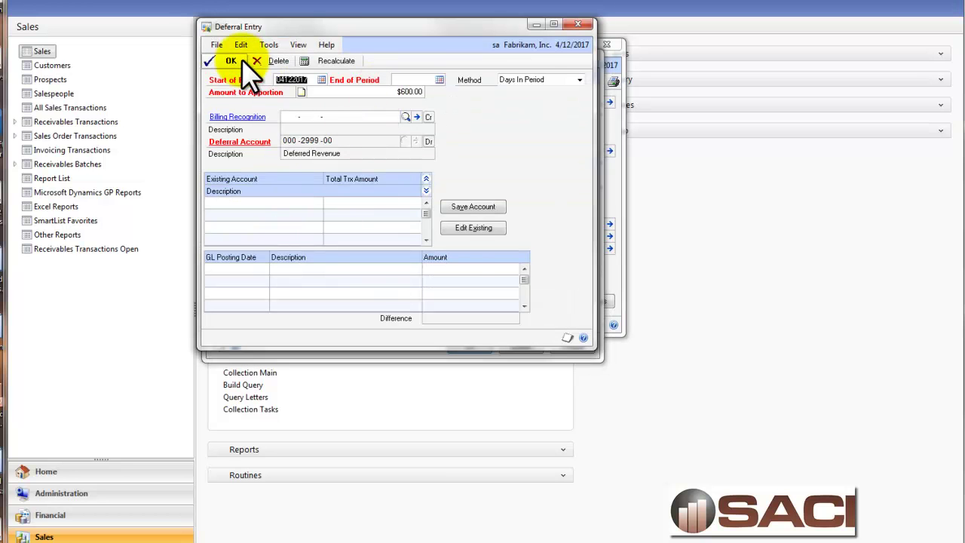
pyautogui.click(578, 25)
pyautogui.click(342, 76)
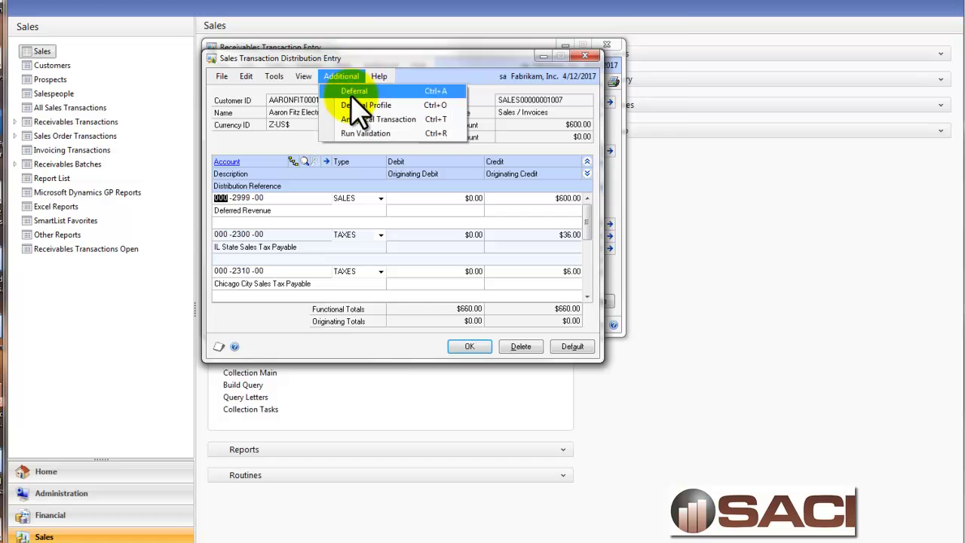
pyautogui.click(379, 104)
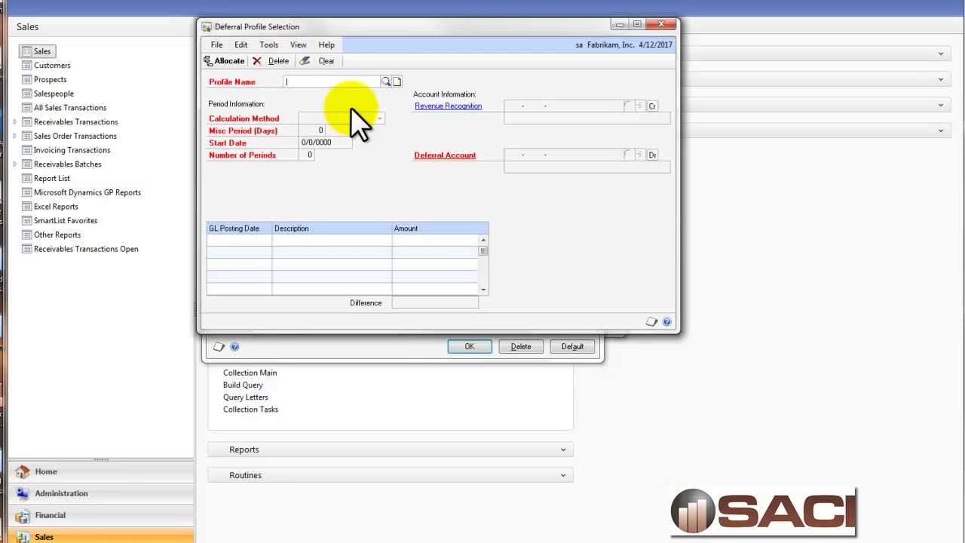
# - Apply the REVENUE deferral profile, splitting the $600.00 into twelve $50.00 periods
pyautogui.click(393, 81)
pyautogui.click(362, 229)
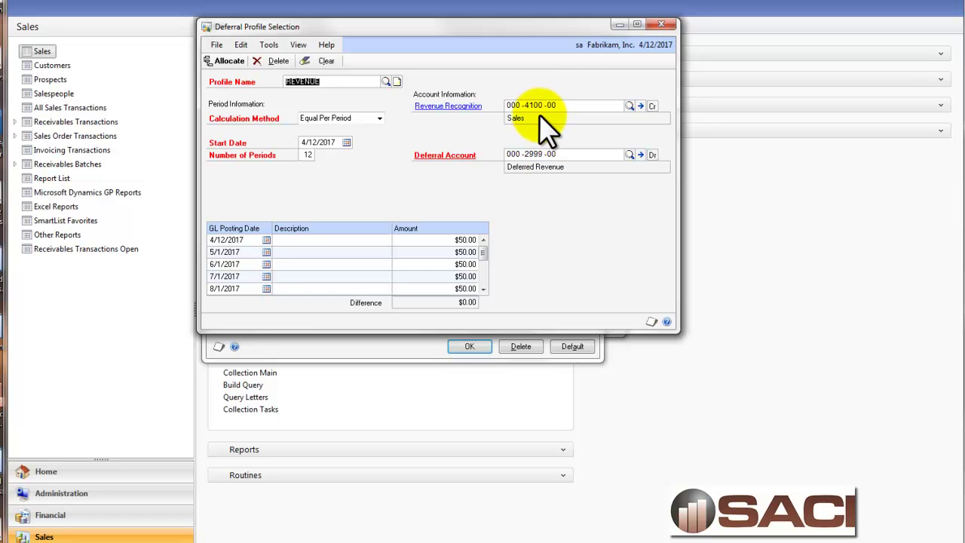
pyautogui.click(482, 287)
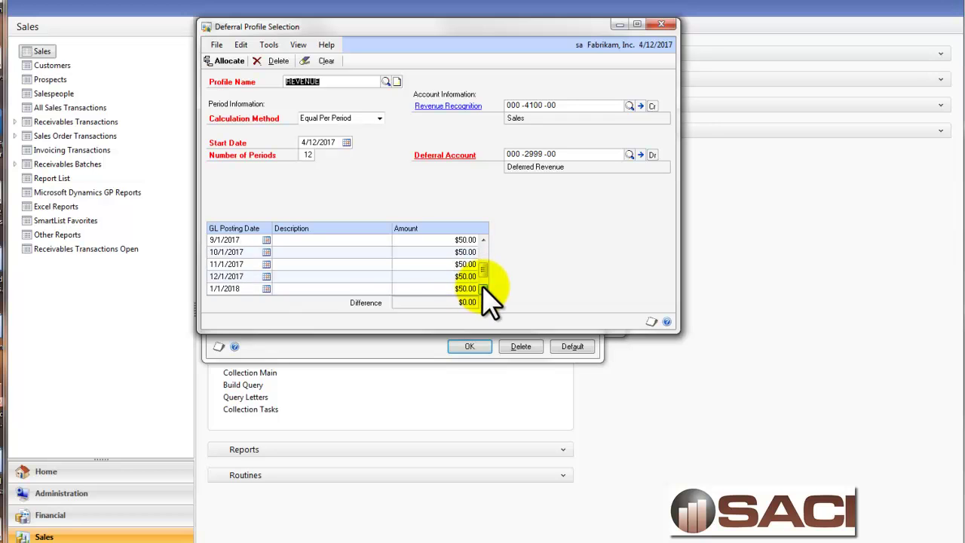
pyautogui.click(482, 289)
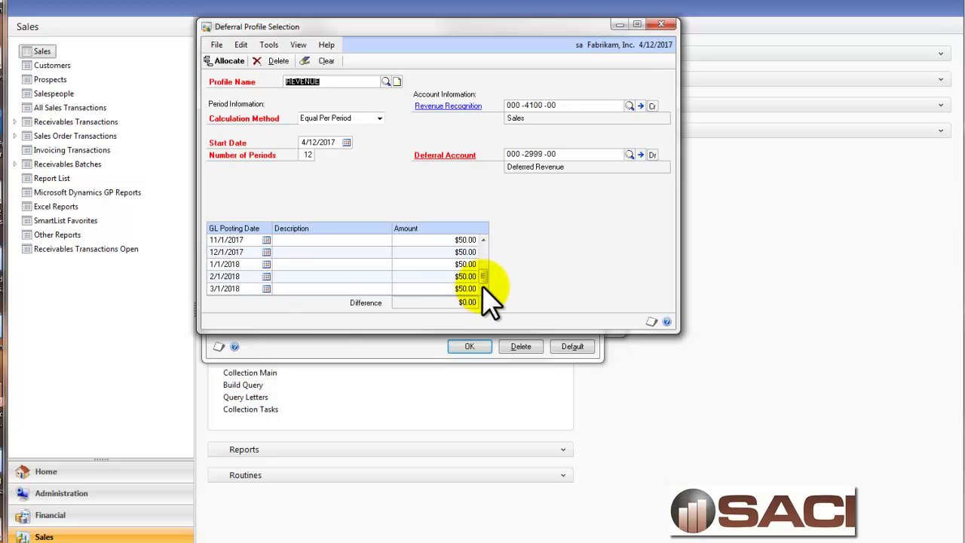
# - Review the monthly deferral posting dates from 4/12/2017 through 3/1/2018
pyautogui.click(236, 289)
pyautogui.click(236, 276)
pyautogui.click(235, 264)
pyautogui.click(236, 252)
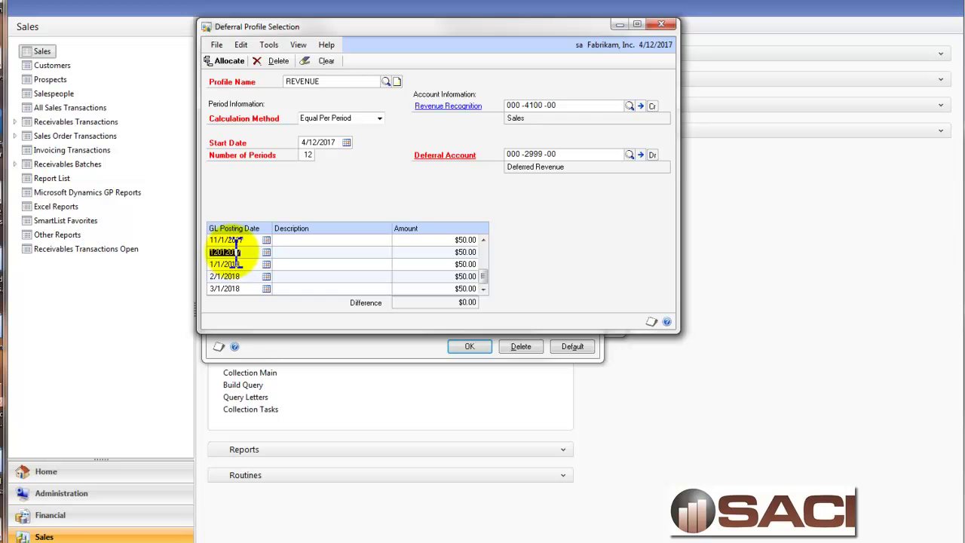
pyautogui.click(235, 239)
pyautogui.scroll(1, 235, 242)
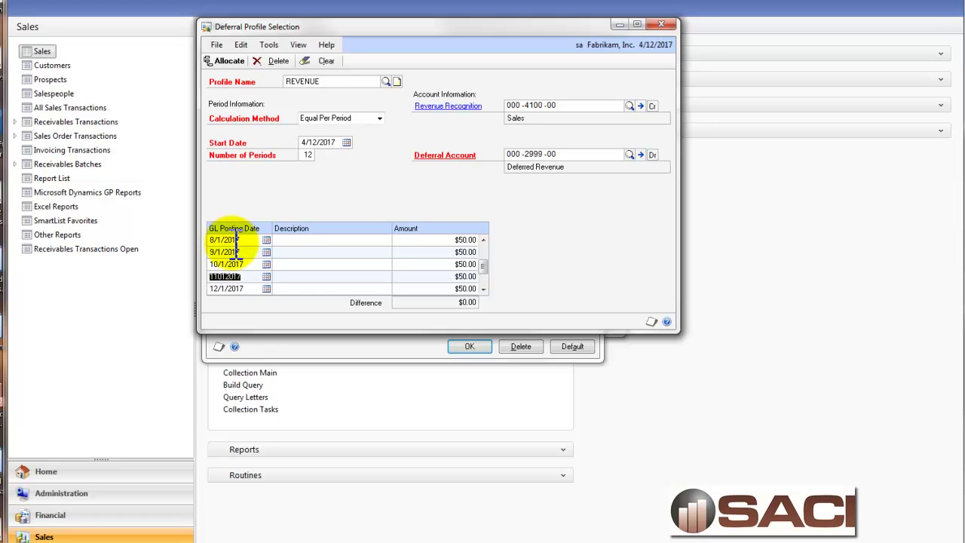
pyautogui.scroll(-1, 236, 247)
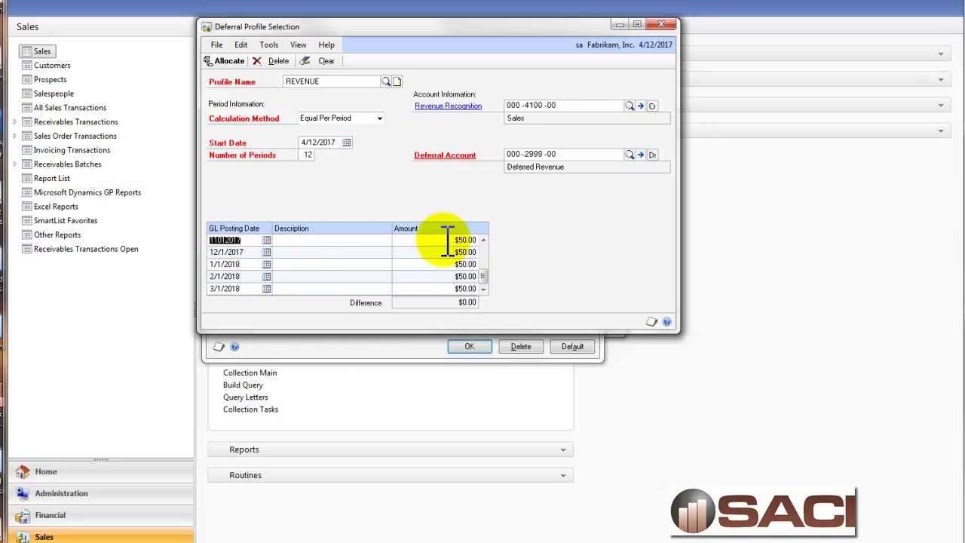
pyautogui.click(327, 251)
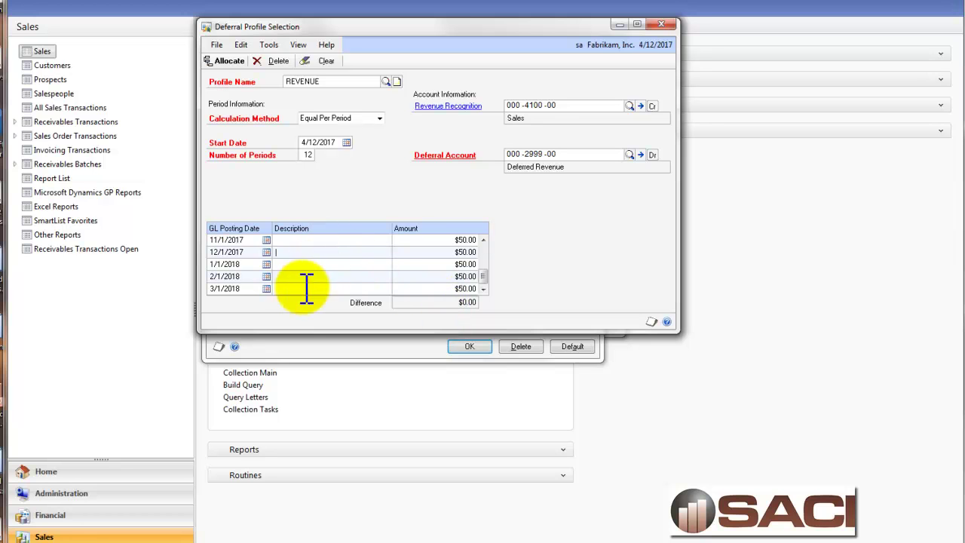
pyautogui.click(294, 263)
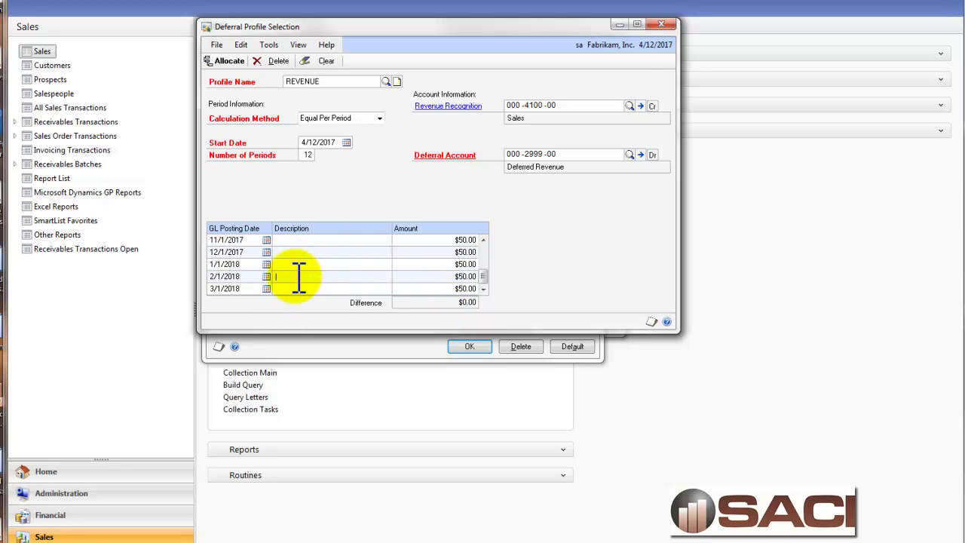
# - Allocate the deferral, accept the distributions, and post the invoice using the credit limit override password
pyautogui.click(212, 62)
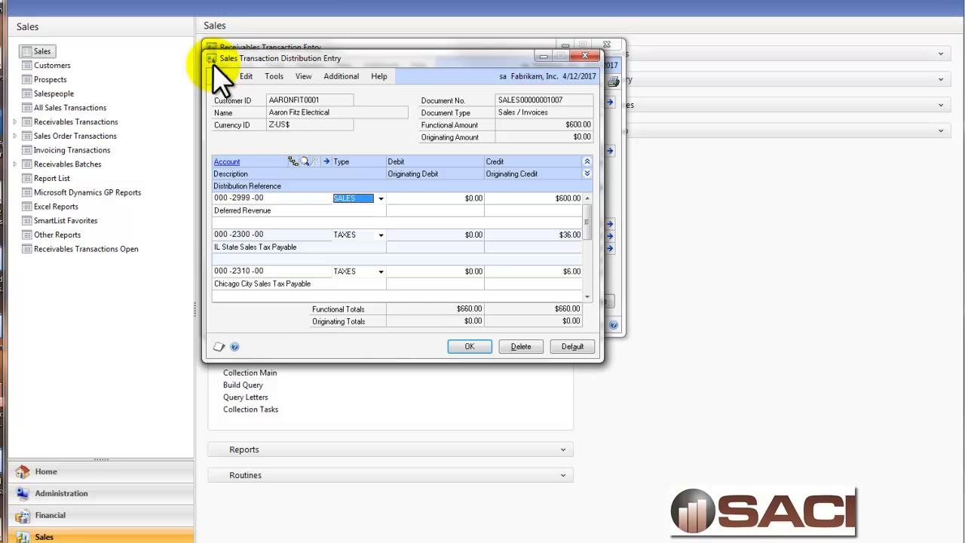
pyautogui.click(469, 346)
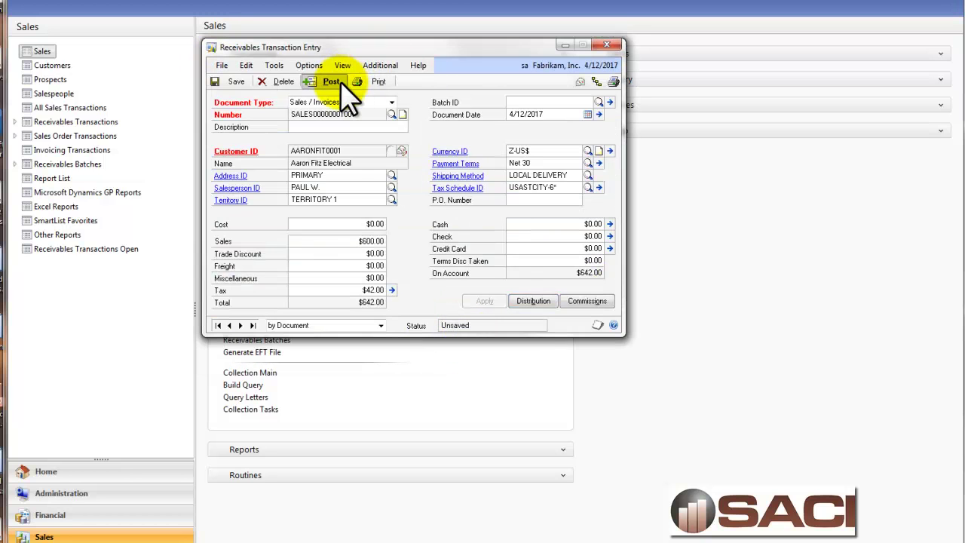
pyautogui.click(335, 83)
pyautogui.write('••')
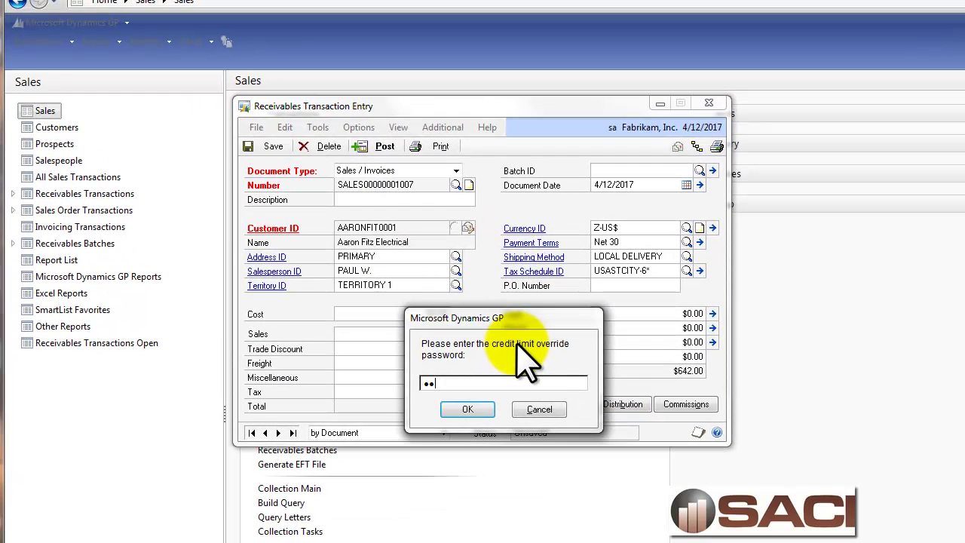
pyautogui.write('••••')
pyautogui.press('Return')
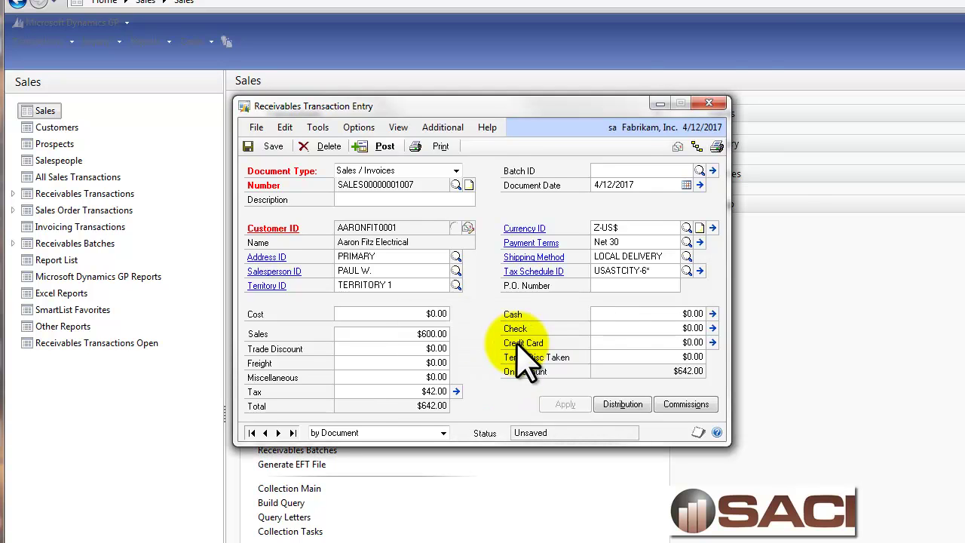
# - Close the transaction window, skip the other posting reports, and send the General Posting Journal to screen
pyautogui.click(709, 103)
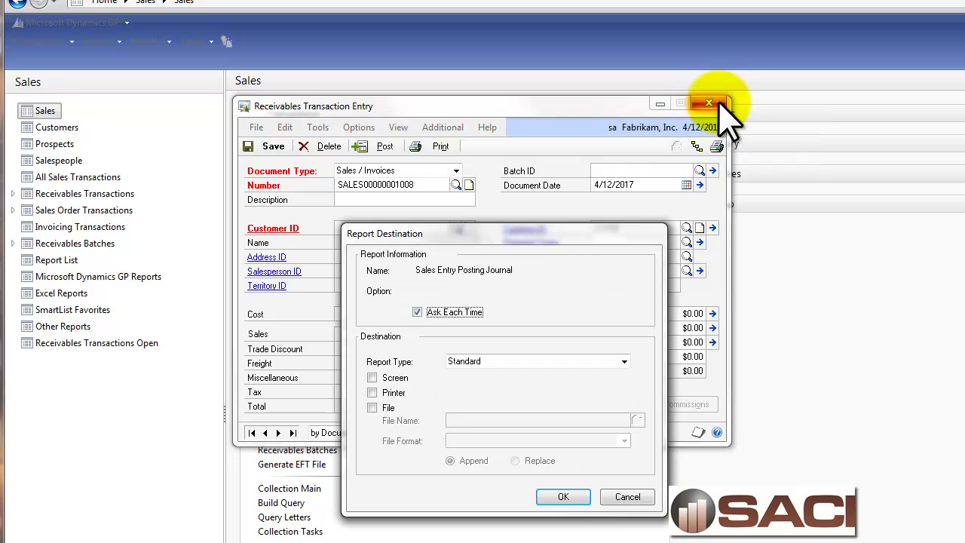
pyautogui.click(627, 494)
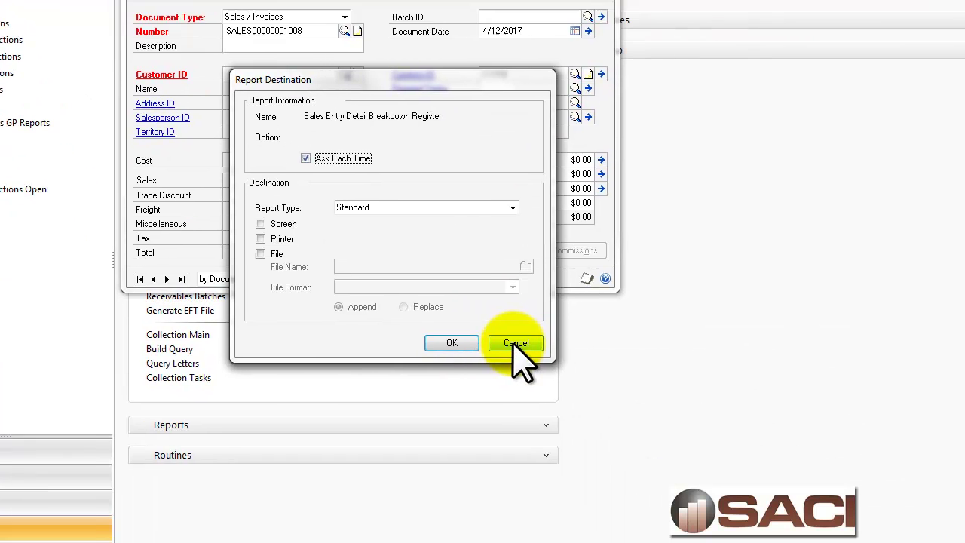
pyautogui.click(627, 495)
pyautogui.click(626, 495)
pyautogui.click(460, 270)
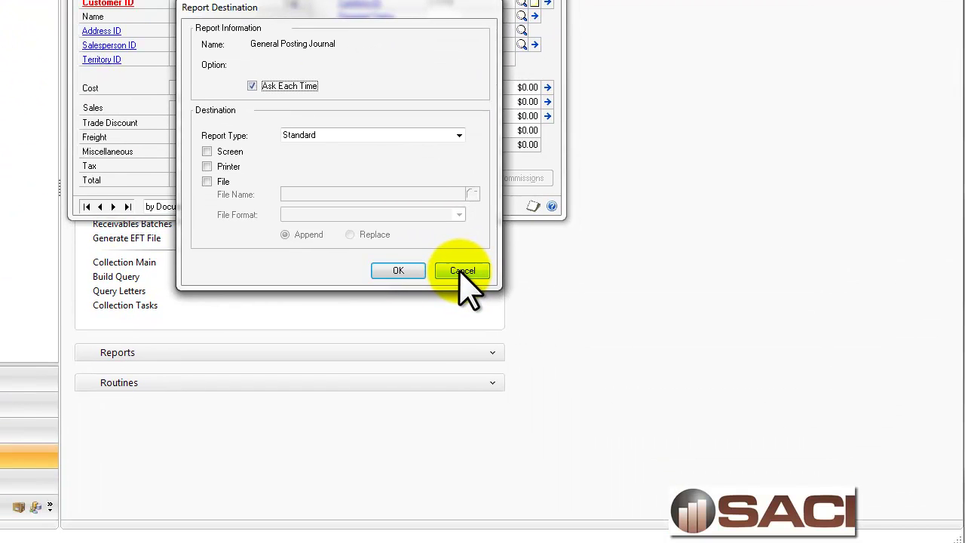
pyautogui.click(206, 152)
pyautogui.click(421, 273)
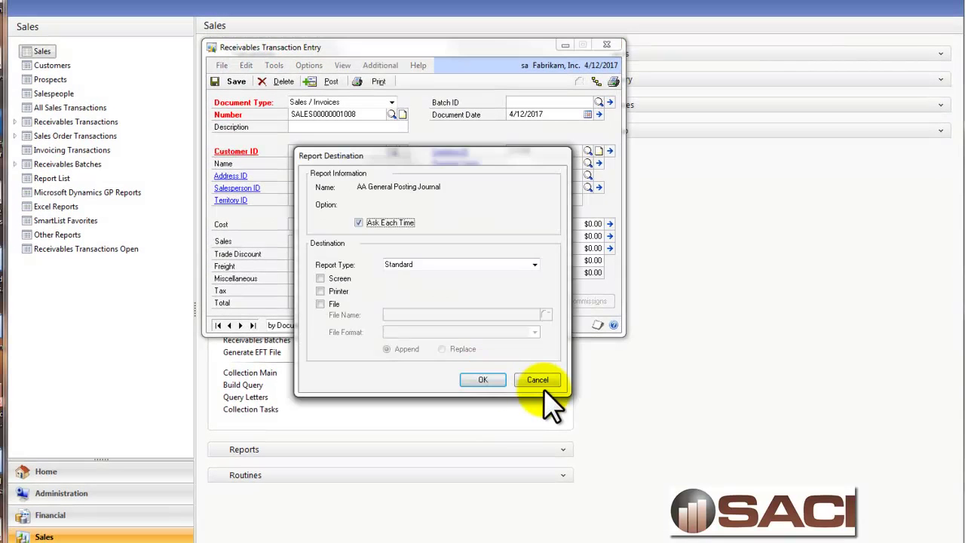
pyautogui.click(542, 383)
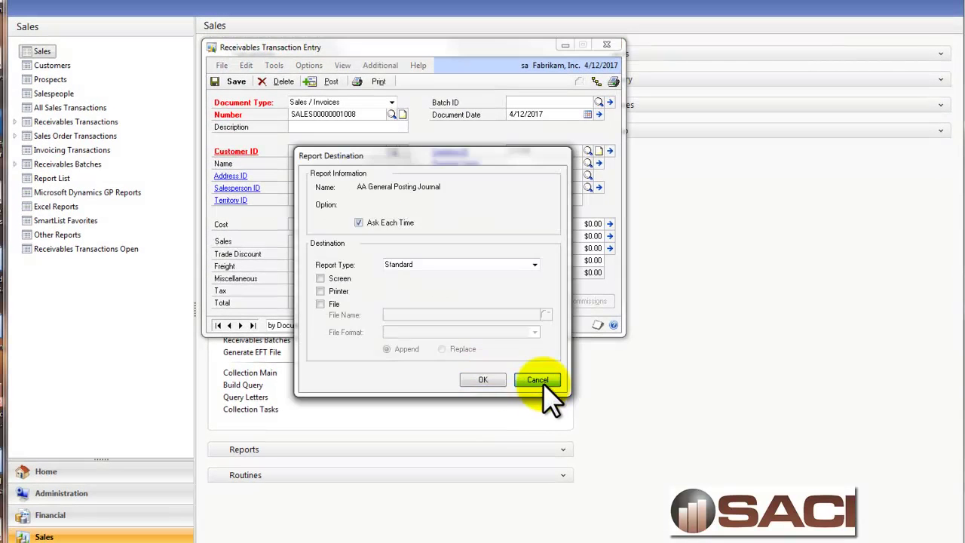
pyautogui.click(543, 383)
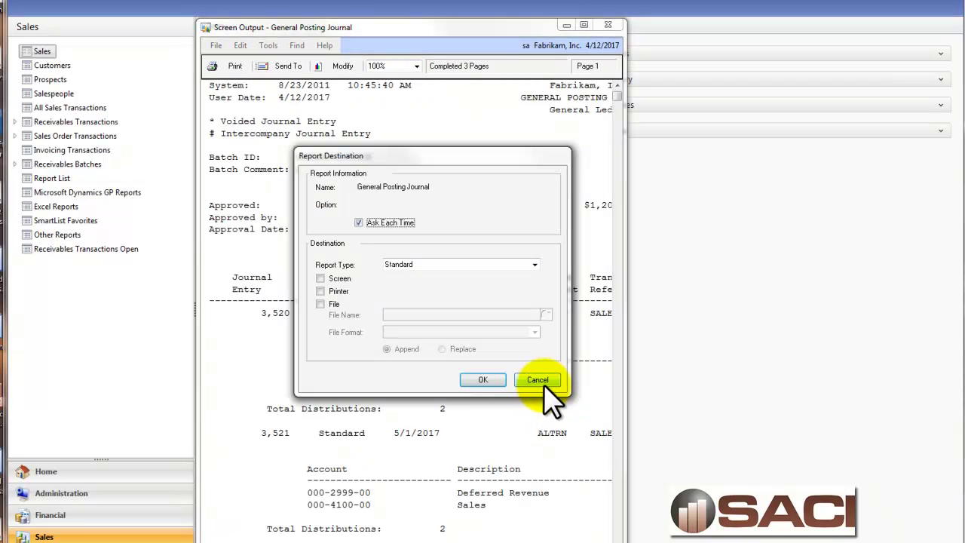
pyautogui.click(341, 280)
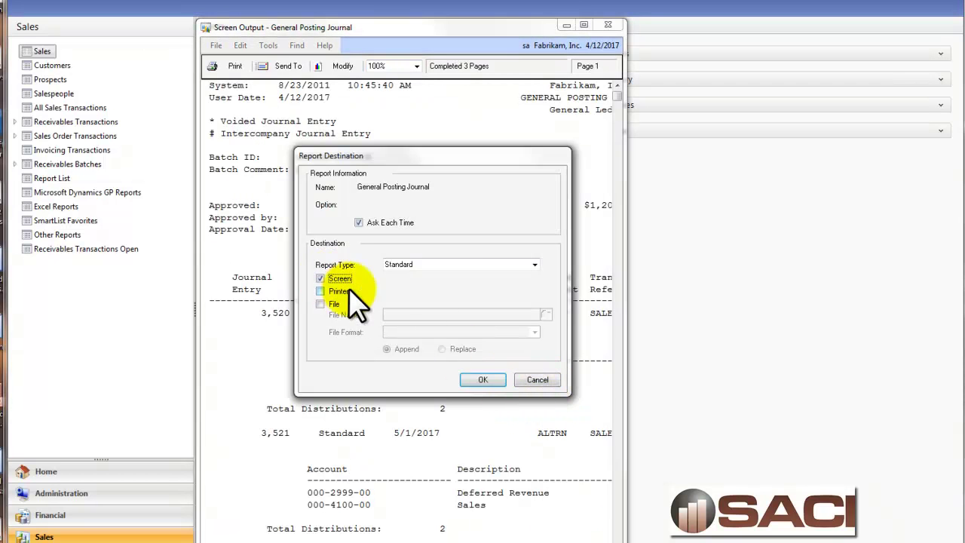
# - Widen the journal report and page through all 12 monthly $50.00 Deferred Revenue/Sales entries
pyautogui.click(486, 381)
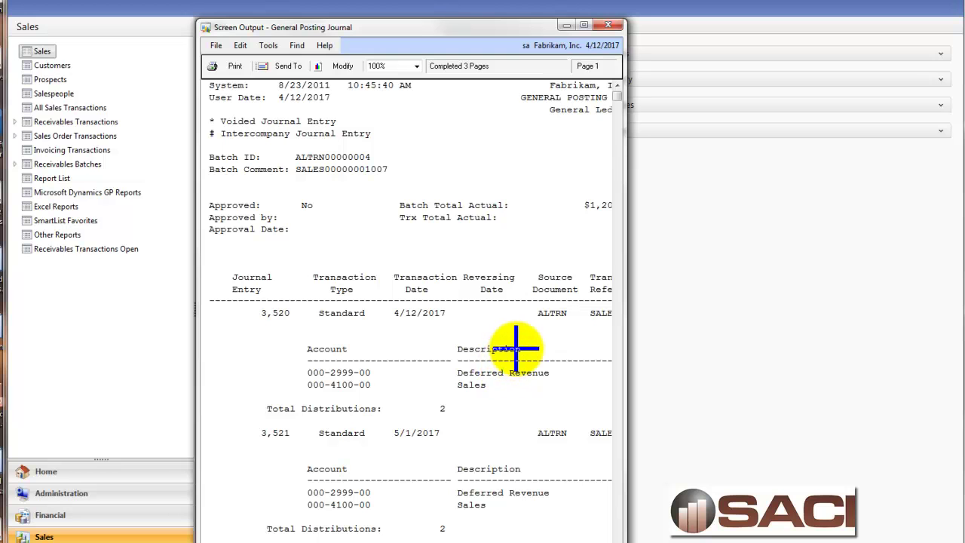
pyautogui.click(528, 381)
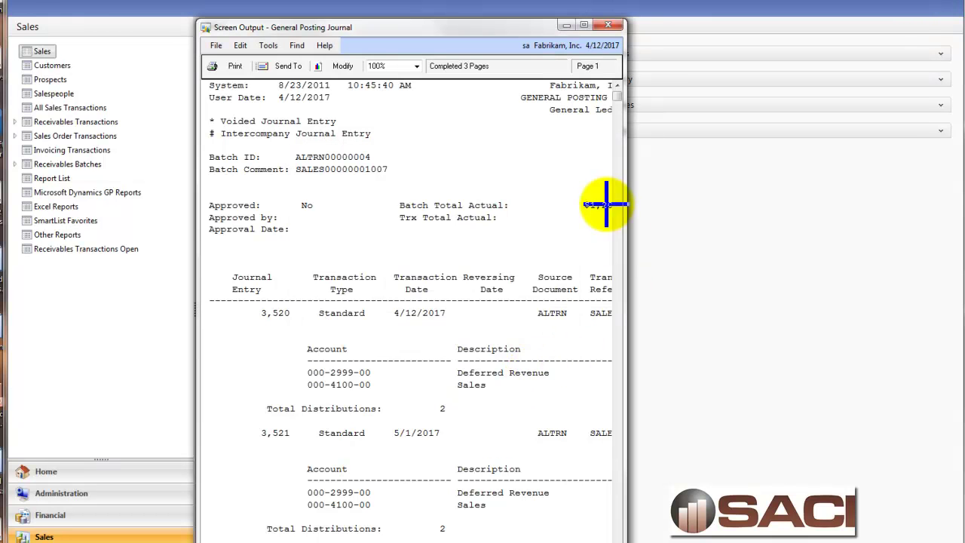
pyautogui.moveTo(624, 341); pyautogui.dragTo(902, 321)
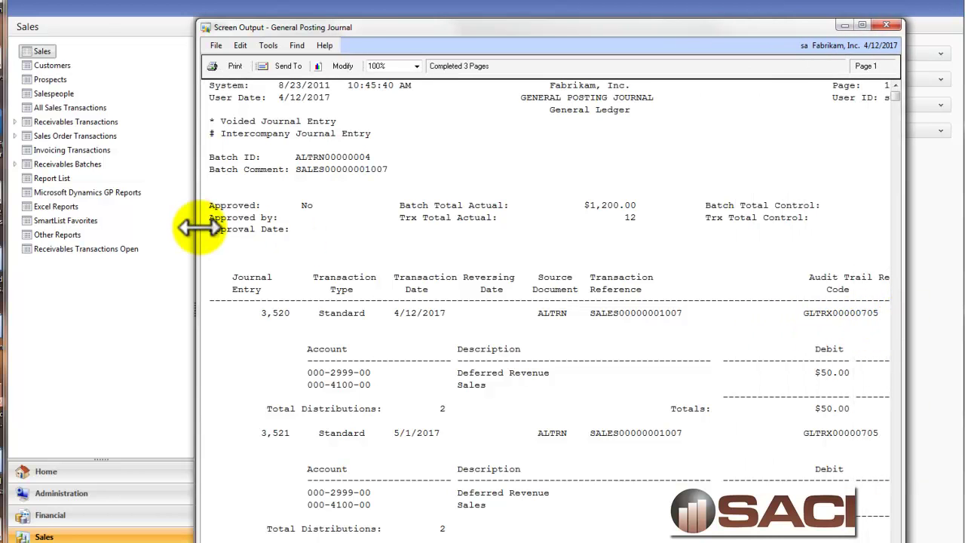
pyautogui.moveTo(199, 228); pyautogui.dragTo(50, 228)
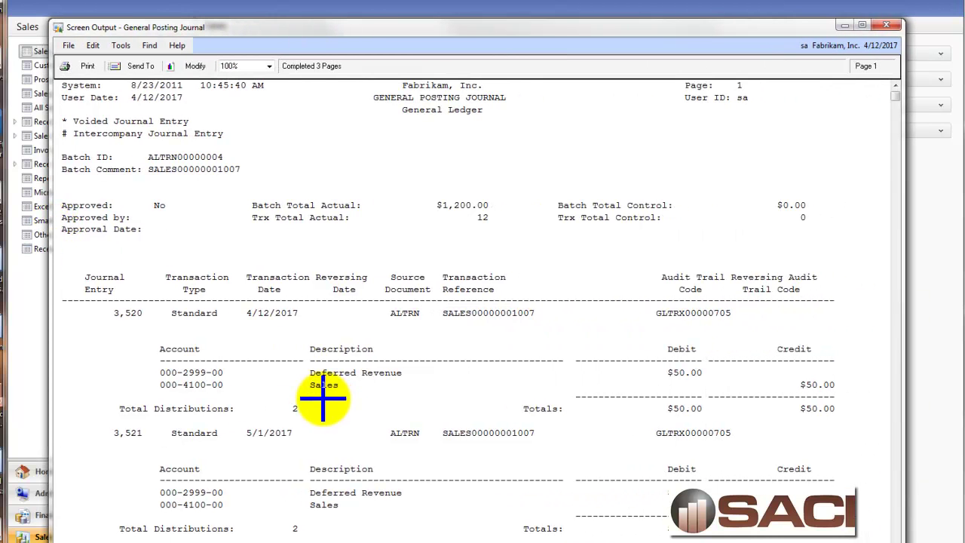
pyautogui.scroll(-2, 323, 397)
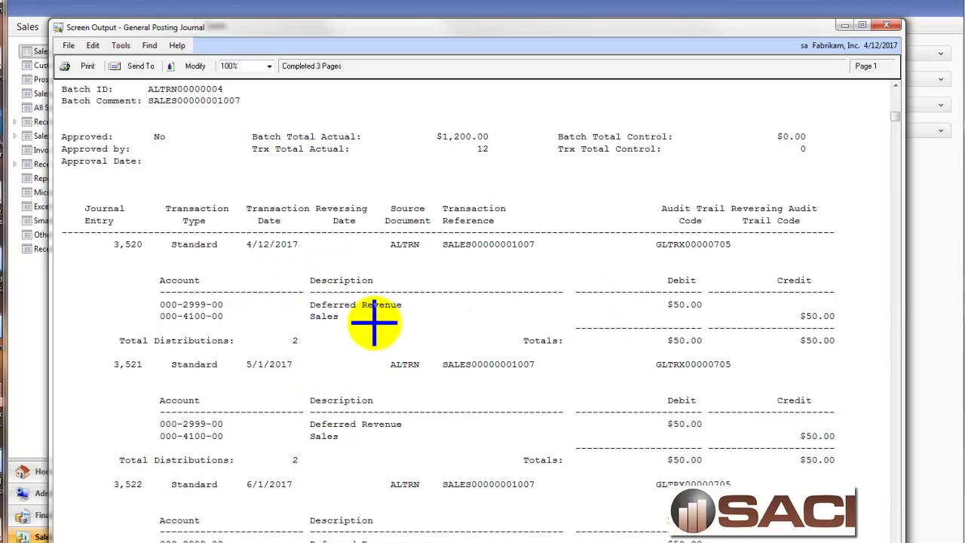
pyautogui.scroll(-2, 292, 399)
pyautogui.scroll(-20, 293, 399)
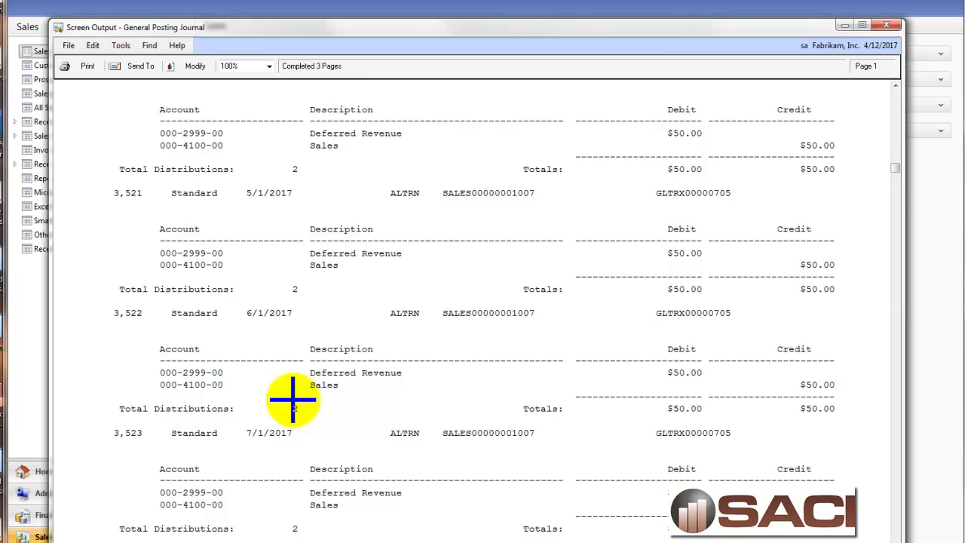
pyautogui.scroll(-15, 290, 395)
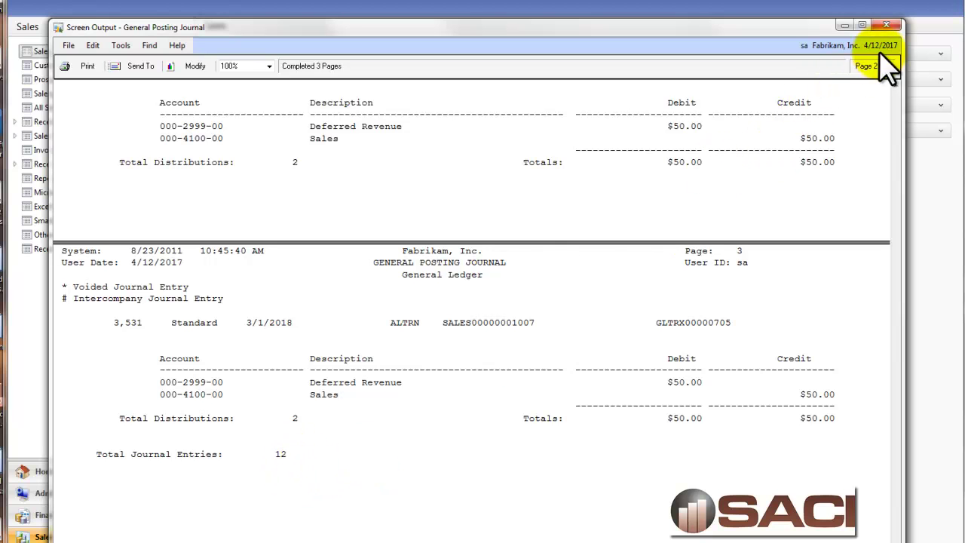
# - Close the deferral journal and widen the next one, showing $600.00 credited to Deferred Revenue
pyautogui.click(889, 24)
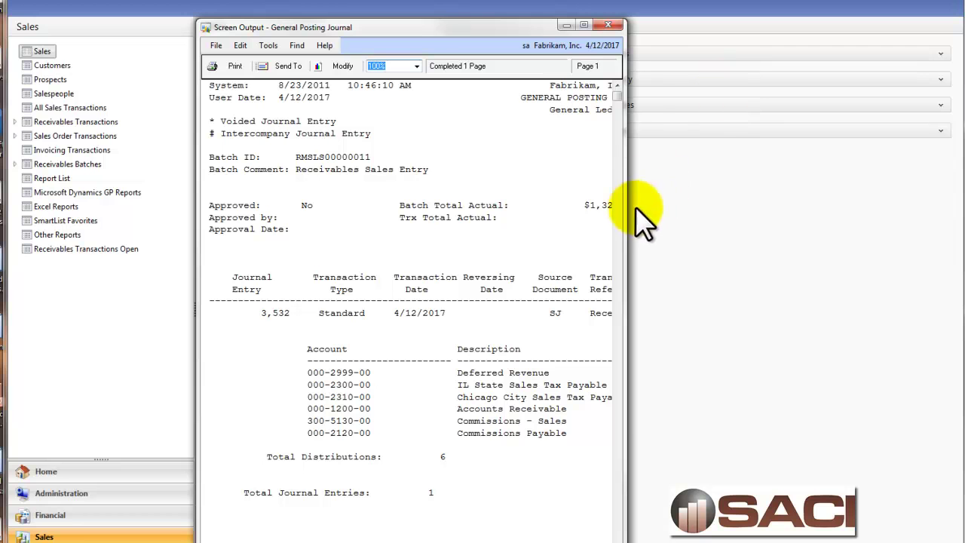
pyautogui.moveTo(627, 209); pyautogui.dragTo(937, 168)
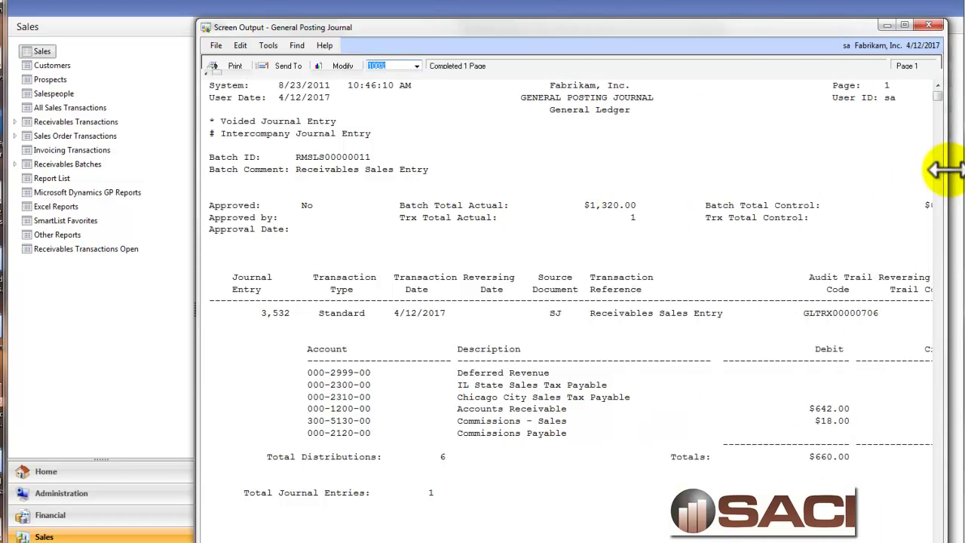
pyautogui.moveTo(195, 133); pyautogui.dragTo(53, 149)
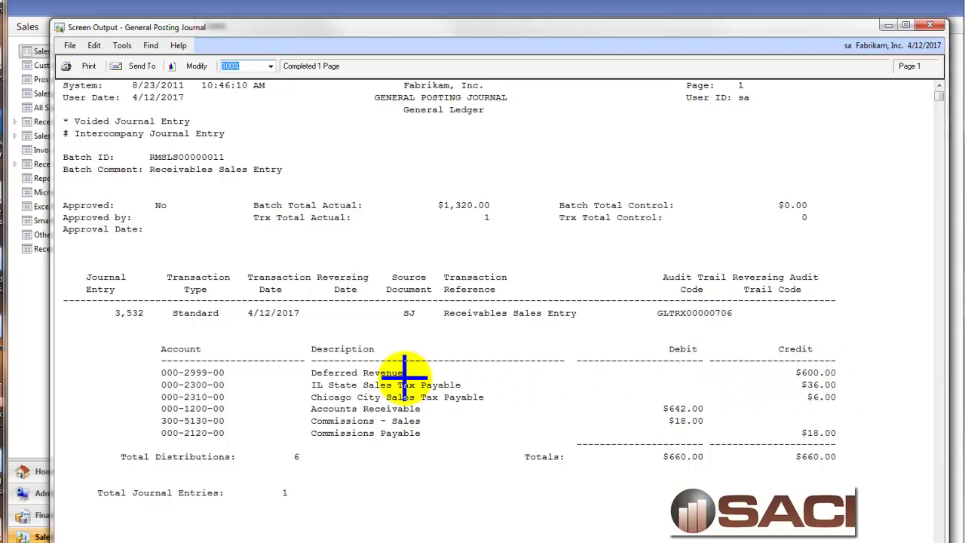
# - Close the second posting journal report, returning to the Sales area page
pyautogui.click(929, 25)
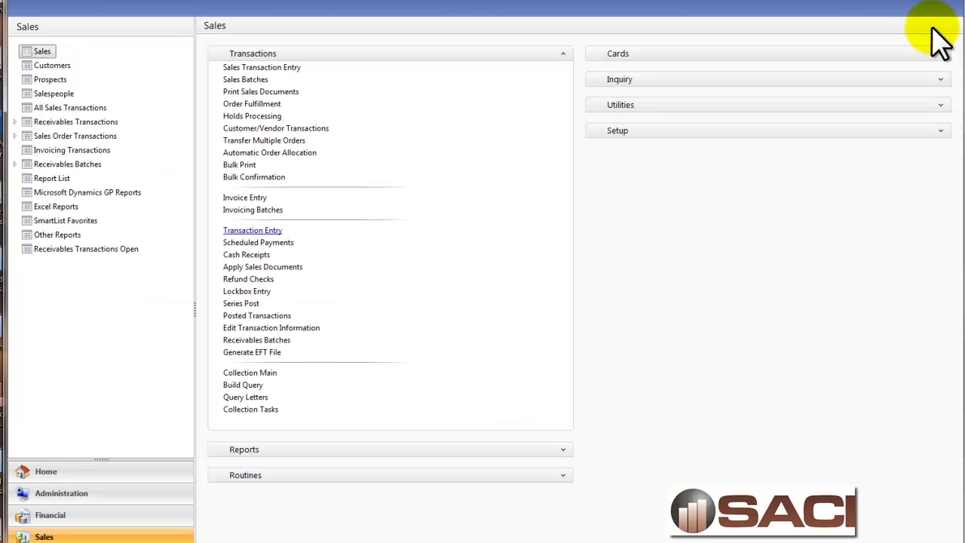